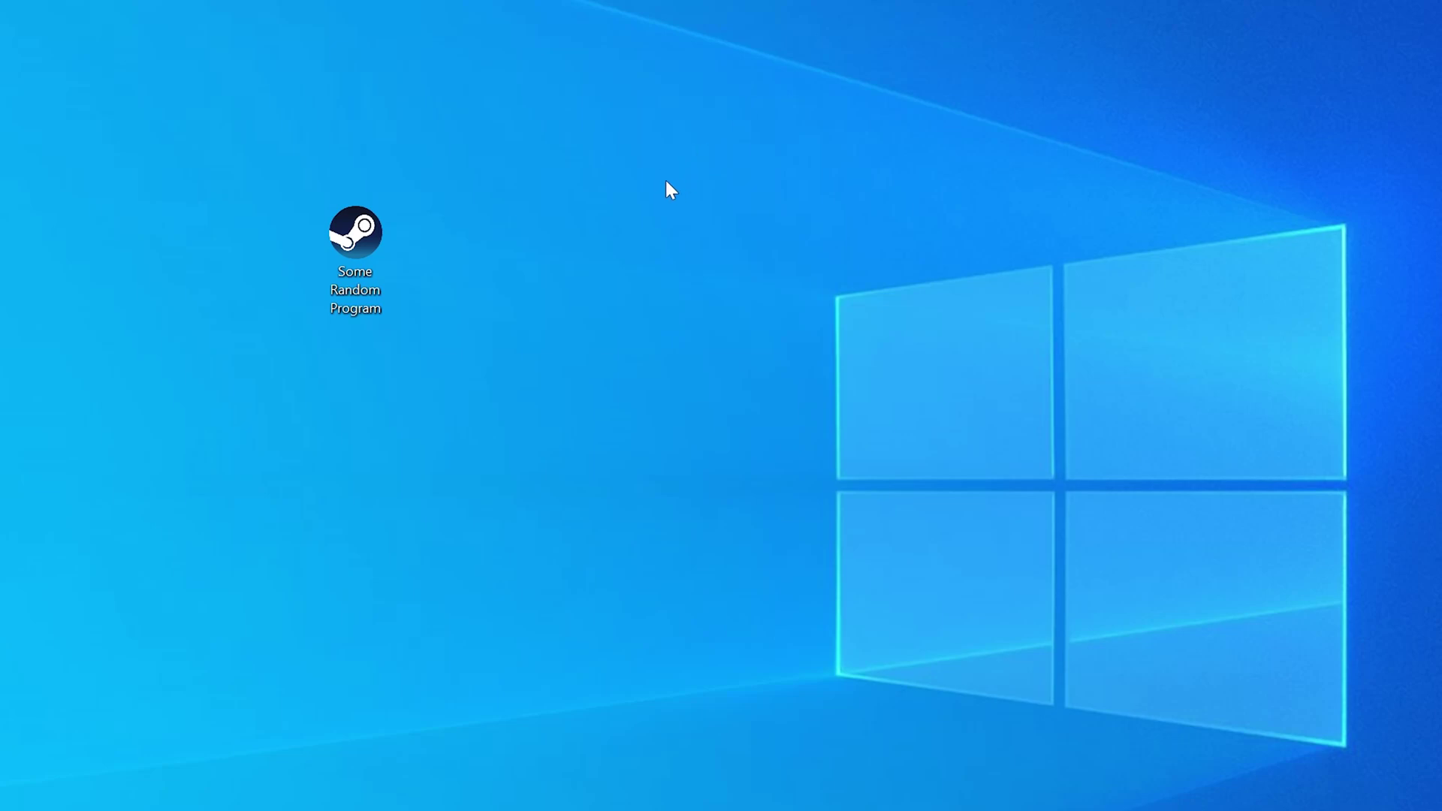
Launch the program to show its DLL error, then view the computer's system information
double_click(377, 241)
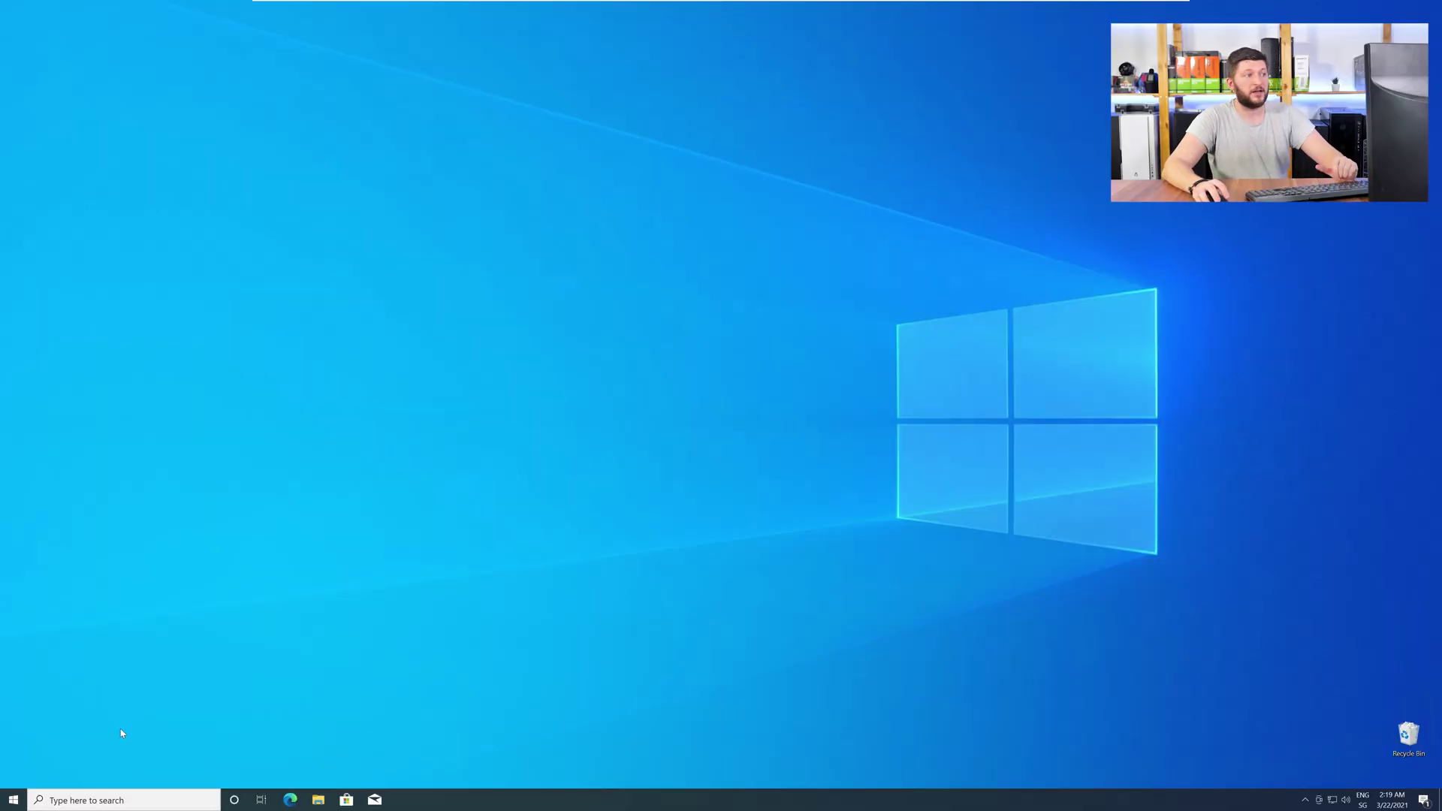
right_click(9, 801)
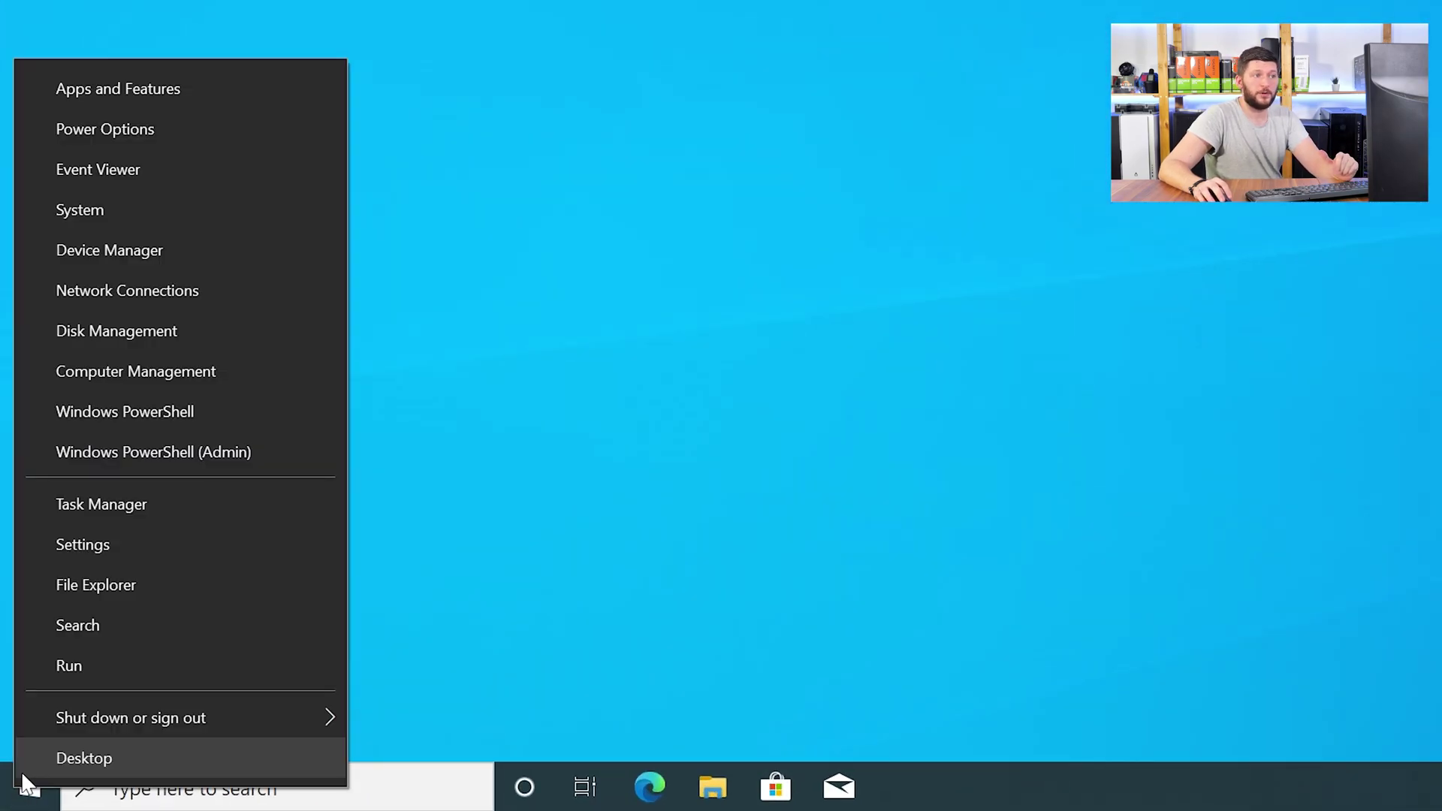
left_click(172, 215)
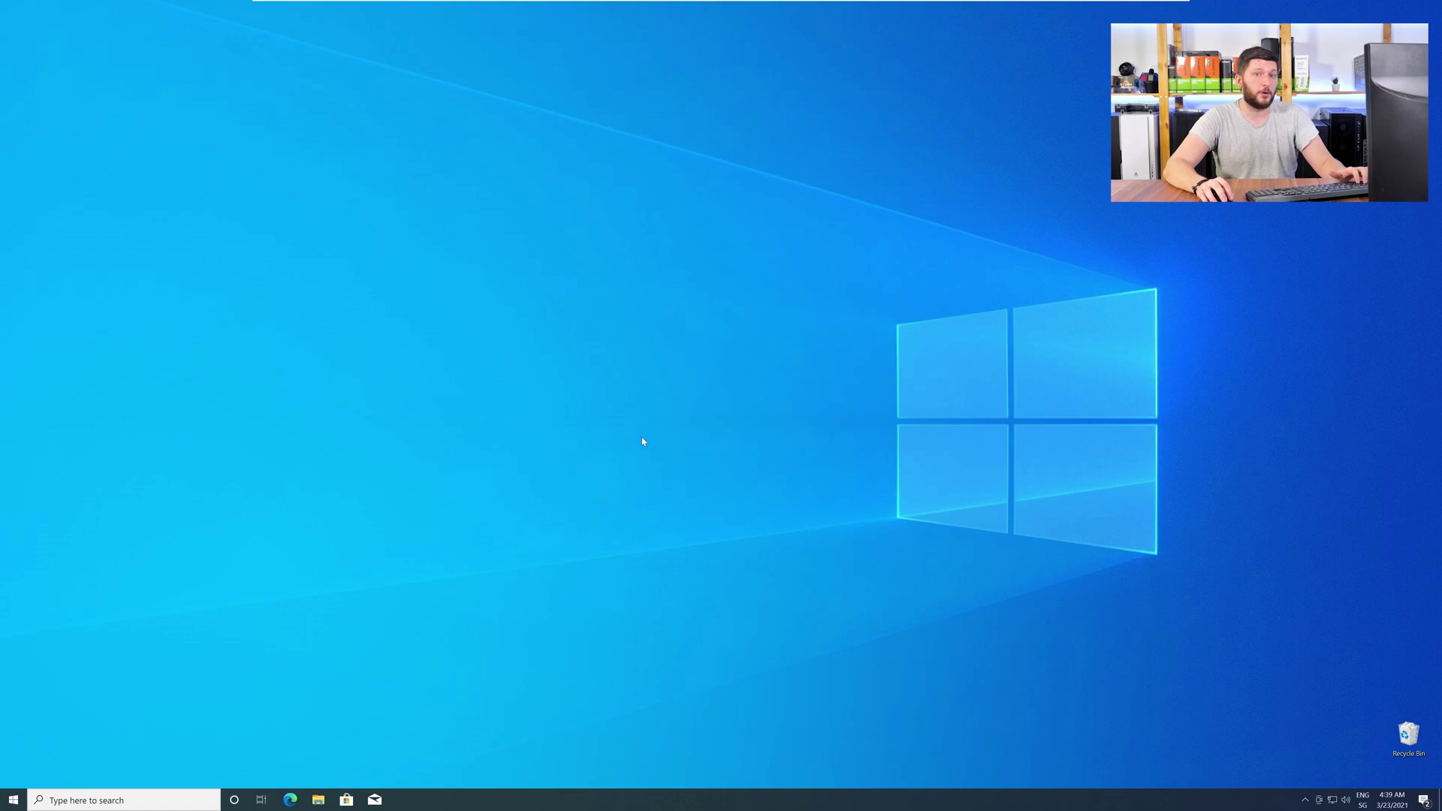
Load the dhcpcsvc.dll download page in Edge, open both 32-bit and 64-bit archives, then close Edge
left_click(289, 800)
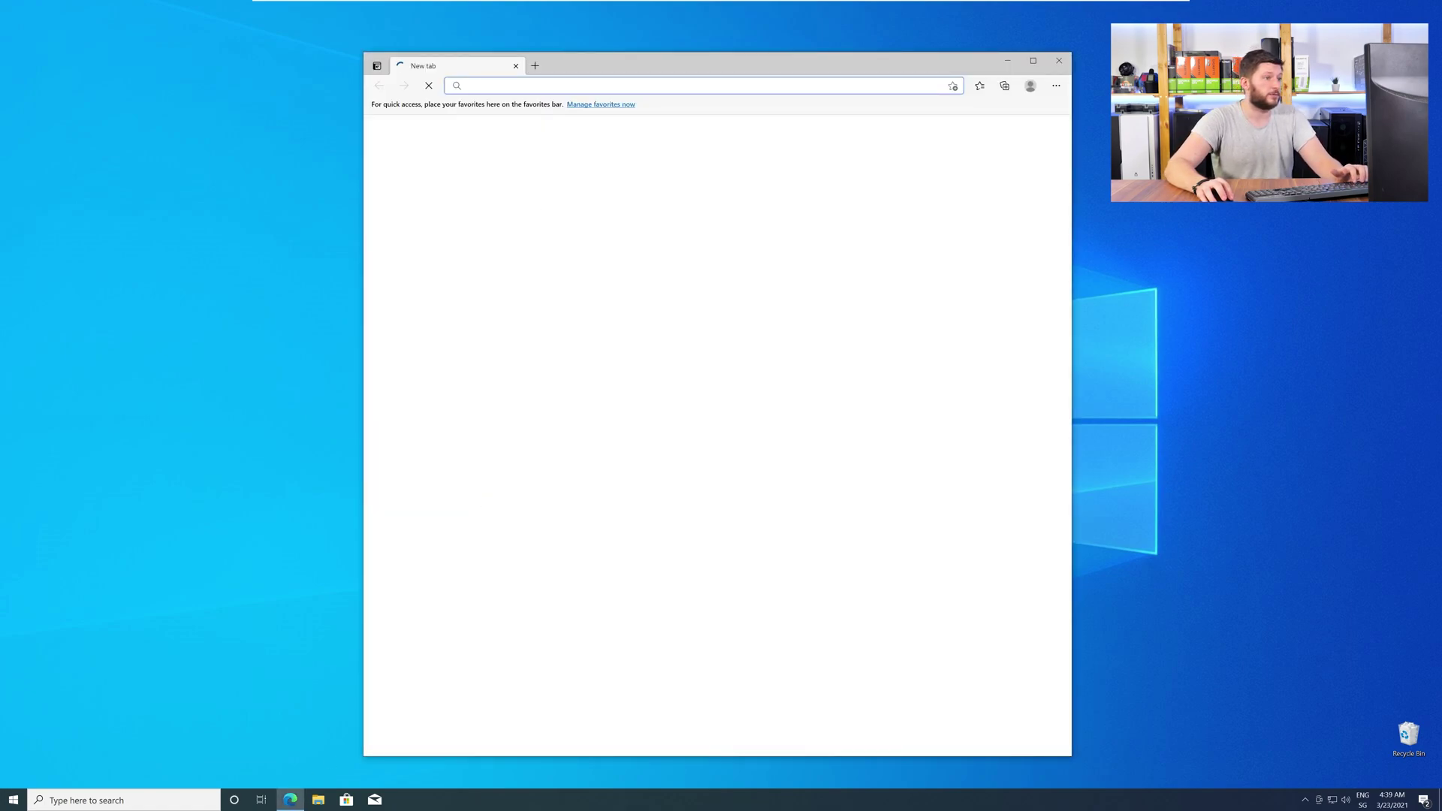
type("https://www.sts-tutorial.com/download/dhcpcsvc")
key("Return")
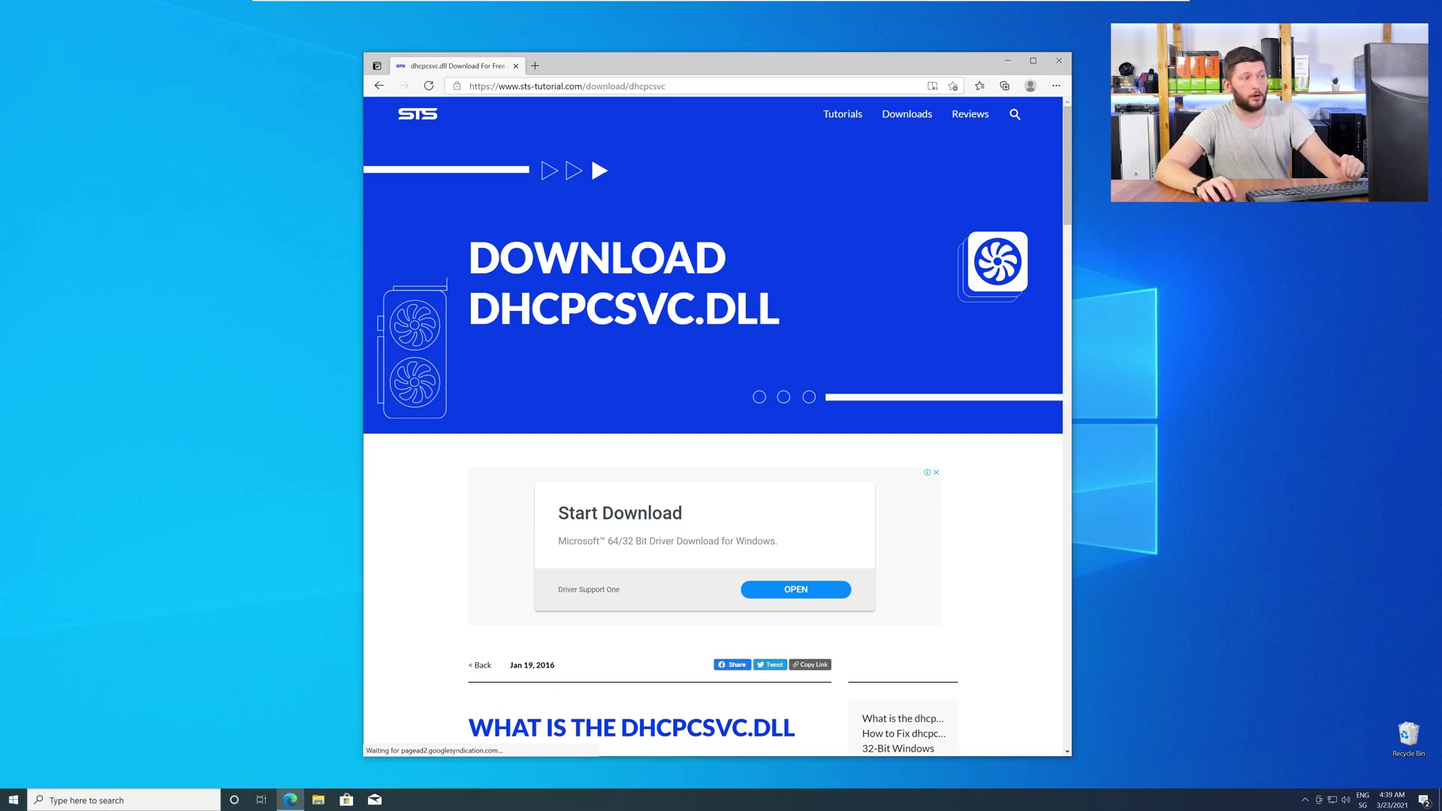
scroll(552, 229, "down", 2)
scroll(553, 228, "down", 5)
scroll(552, 229, "down", 3)
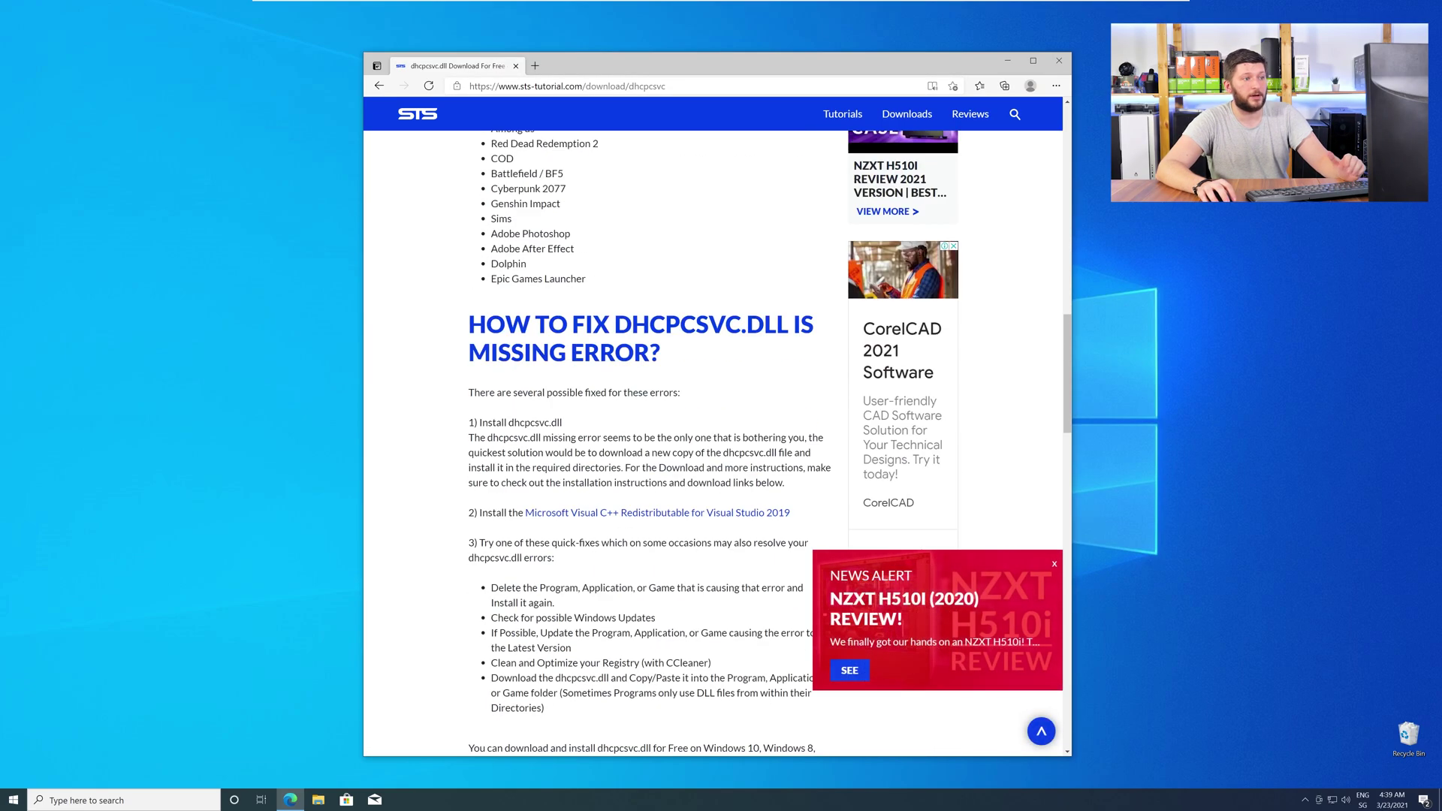
scroll(552, 229, "down", 2)
scroll(713, 440, "down", 3)
scroll(712, 440, "down", 2)
scroll(713, 439, "down", 3)
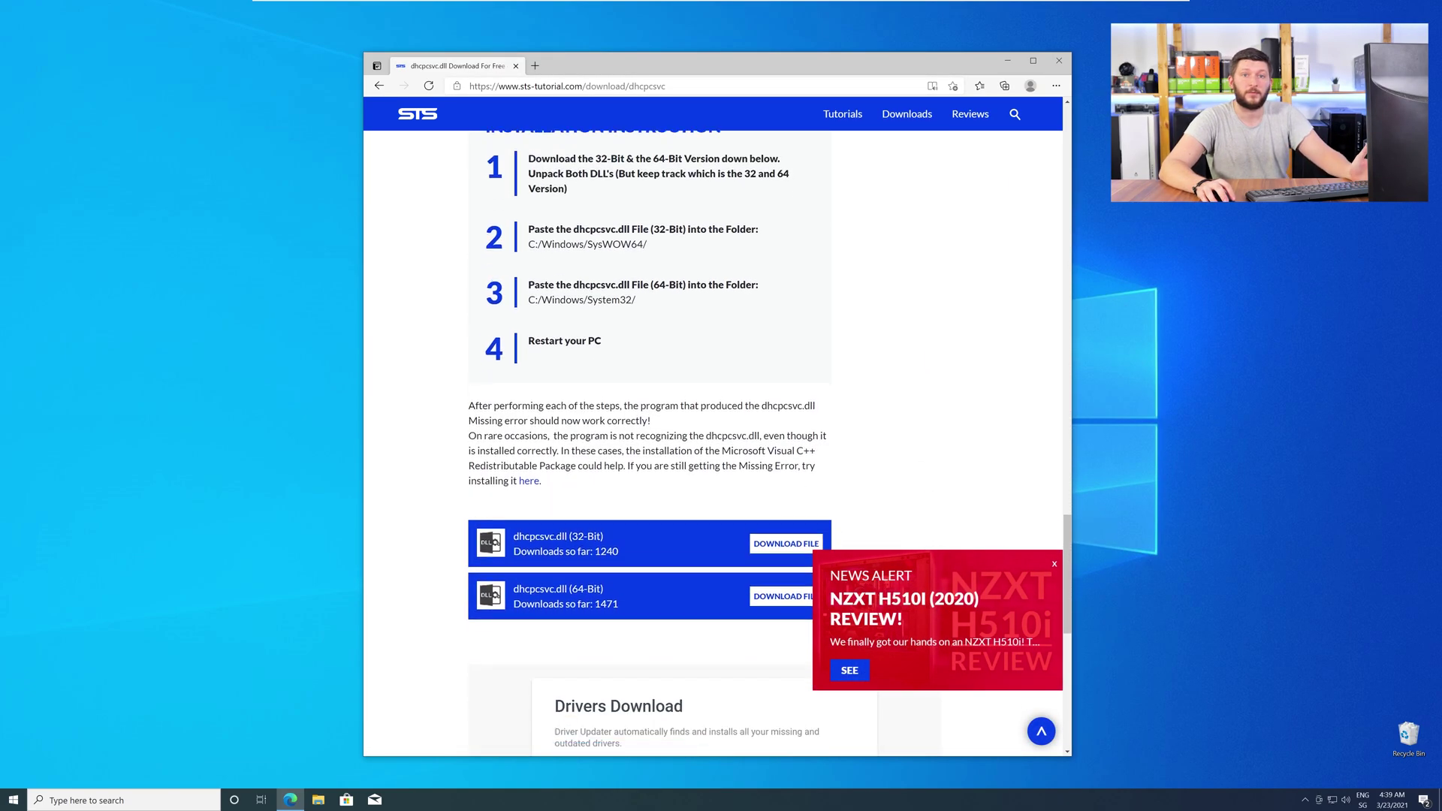
scroll(713, 439, "down", 2)
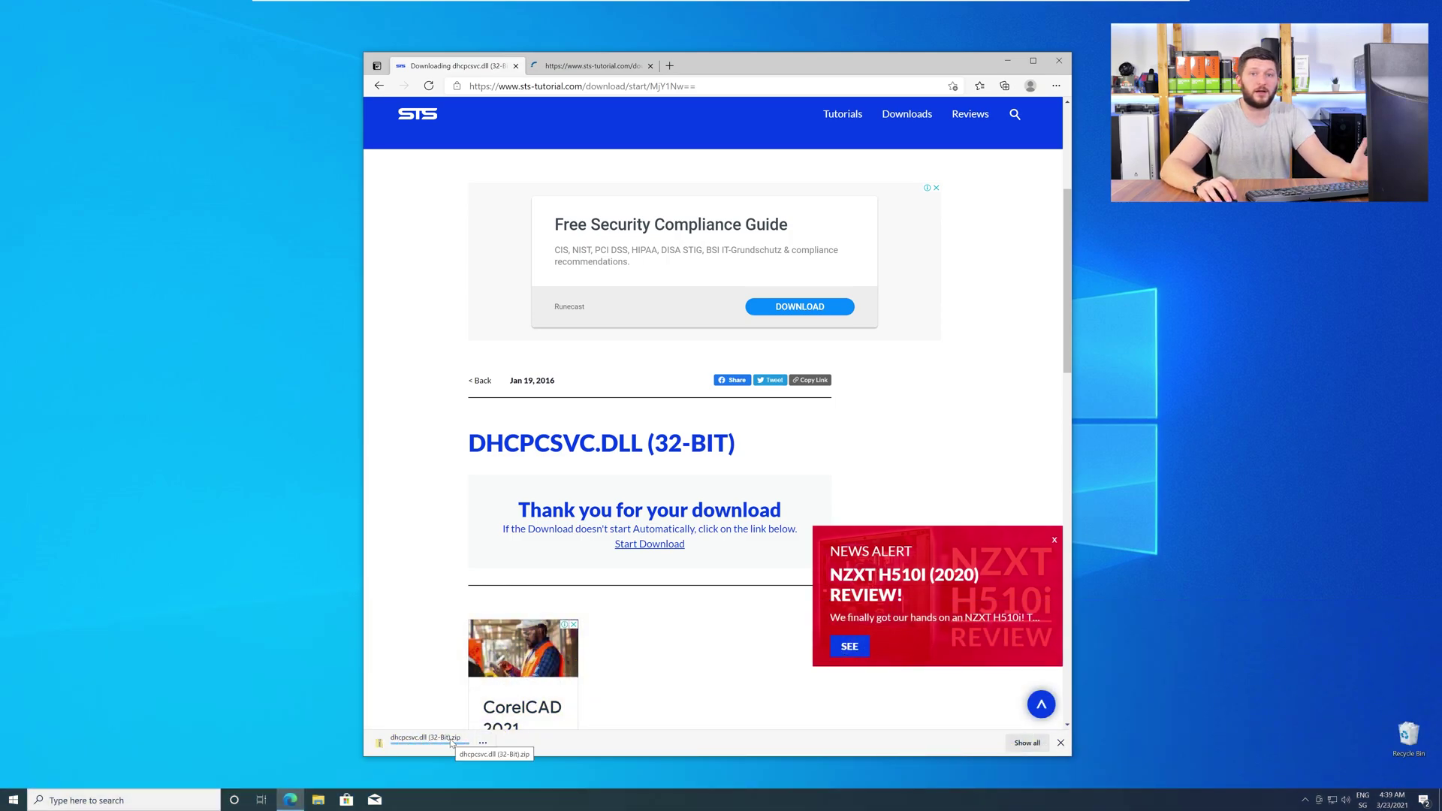
left_click(443, 740)
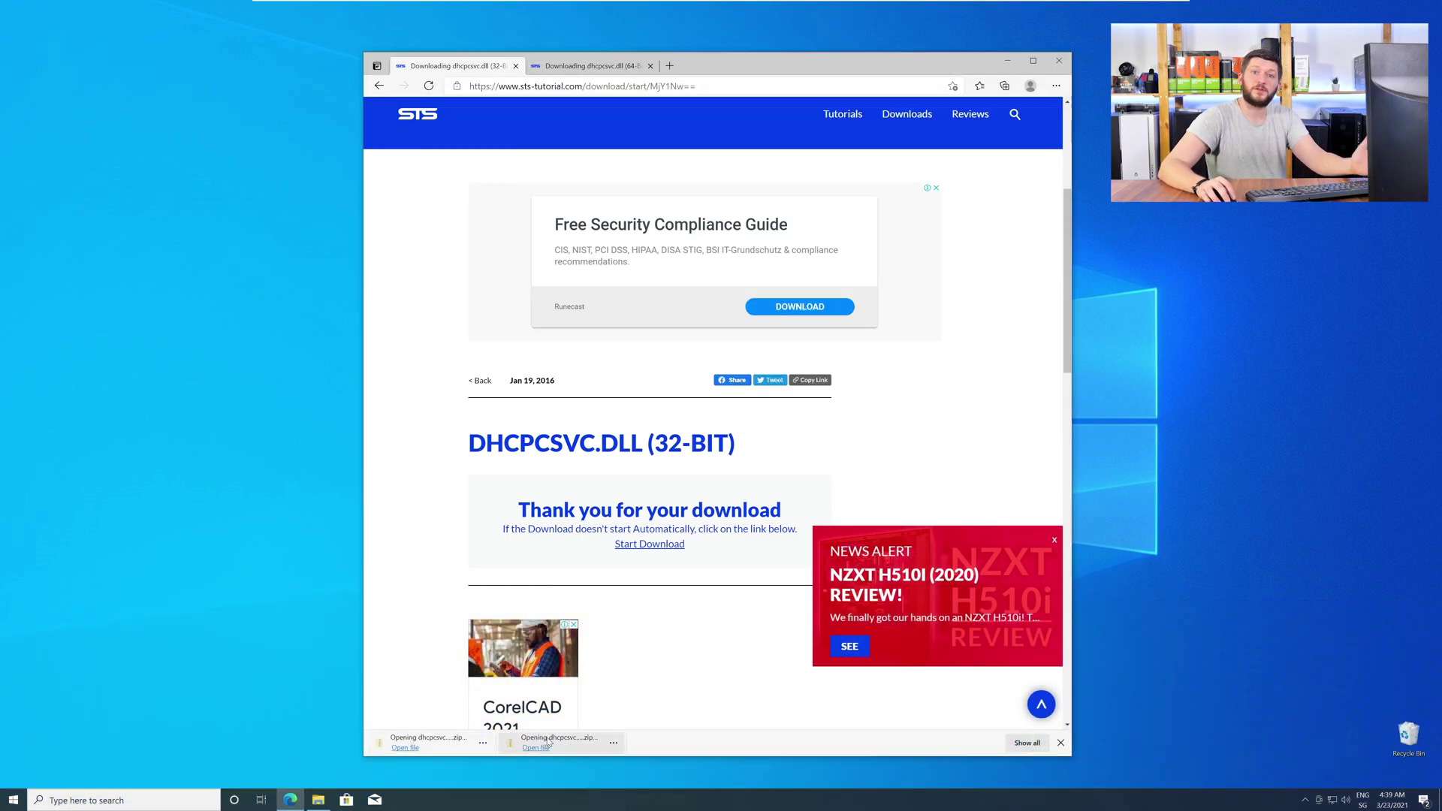
left_click(556, 739)
left_click(1060, 63)
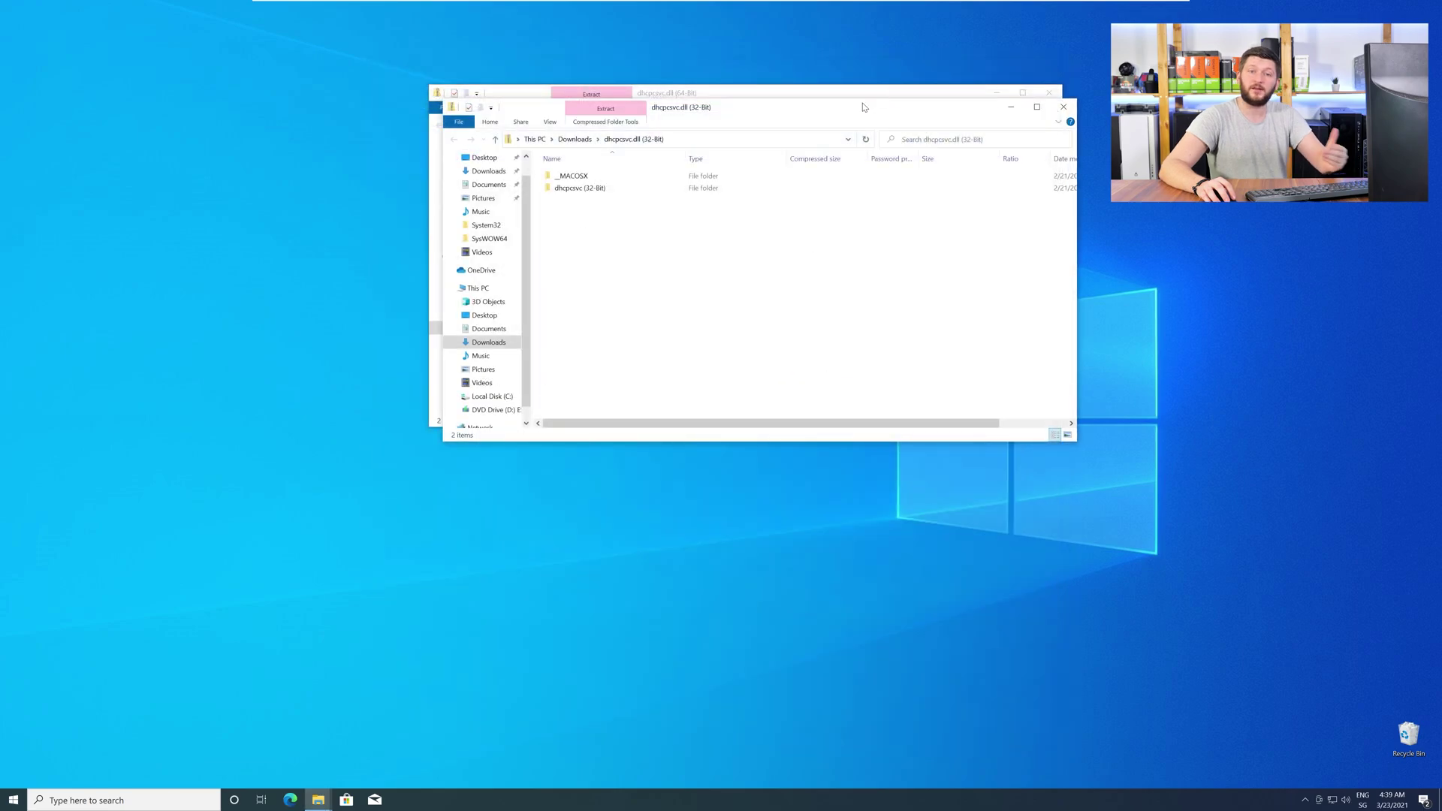
Place the 64-bit and 32-bit archive windows at the bottom, each showing its dhcpcsvc folder
left_click_drag(864, 106, 1197, 446)
left_click_drag(777, 96, 466, 452)
double_click(256, 530)
double_click(915, 531)
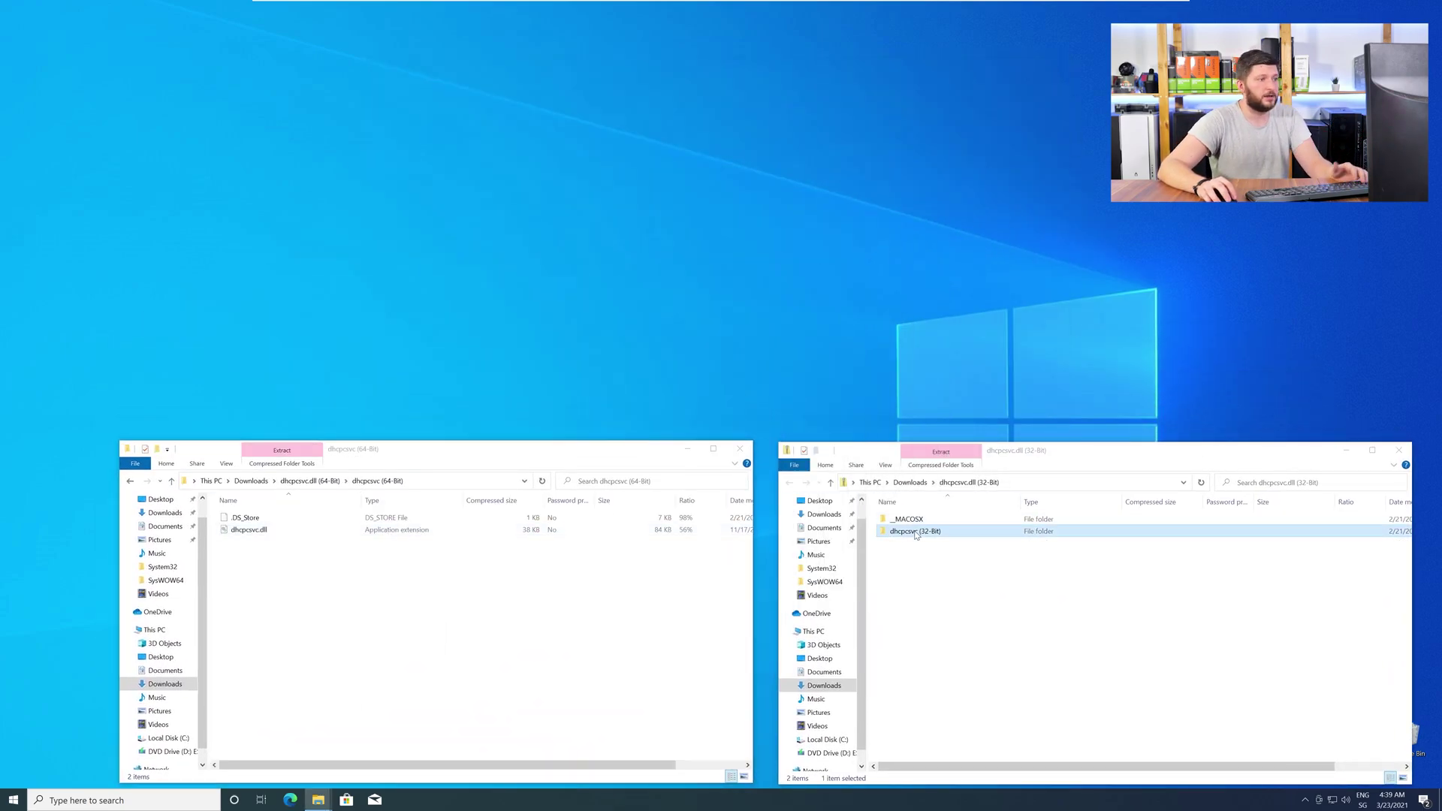
Open a third Explorer window at the top centre showing C:\Windows
key("super+e")
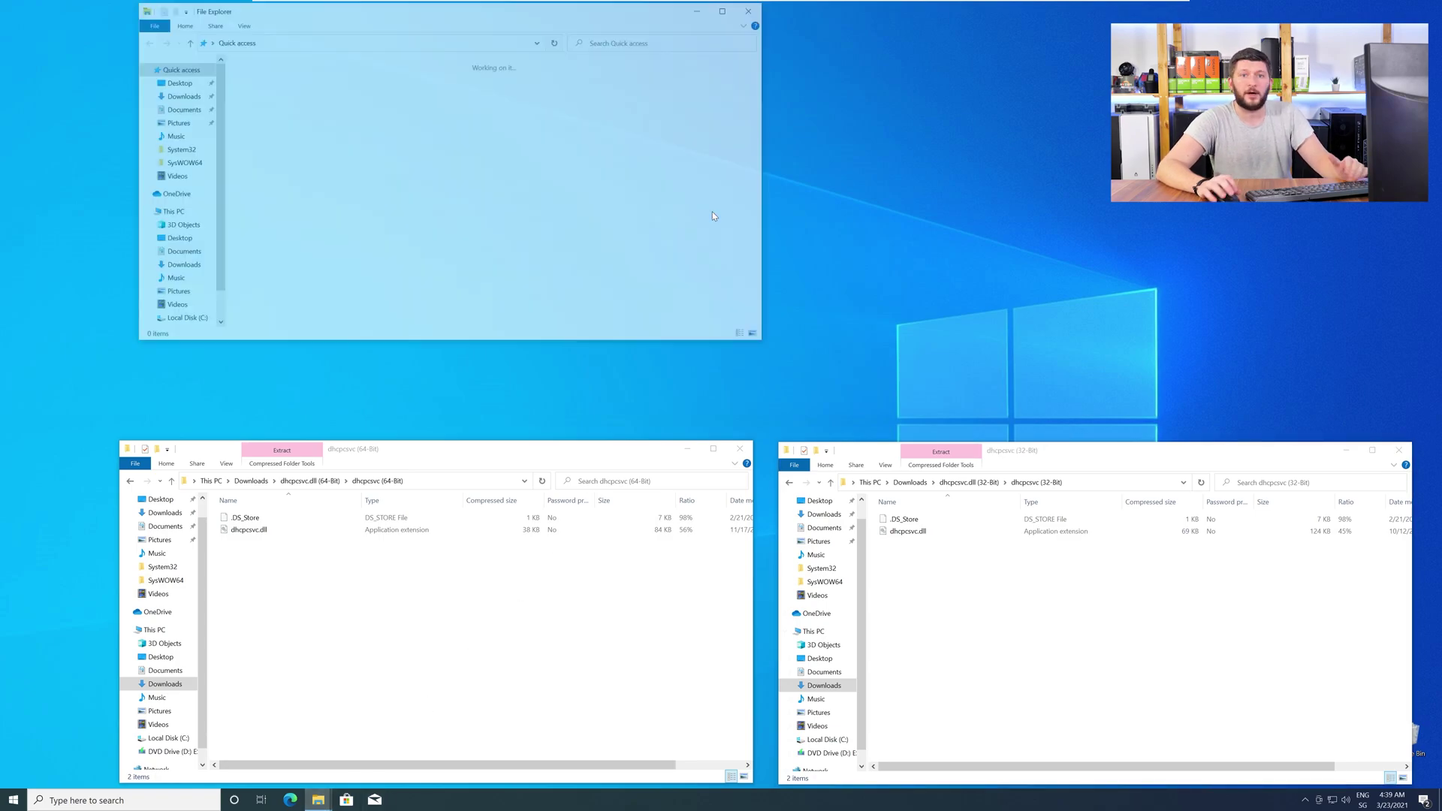
left_click_drag(649, 28, 946, 106)
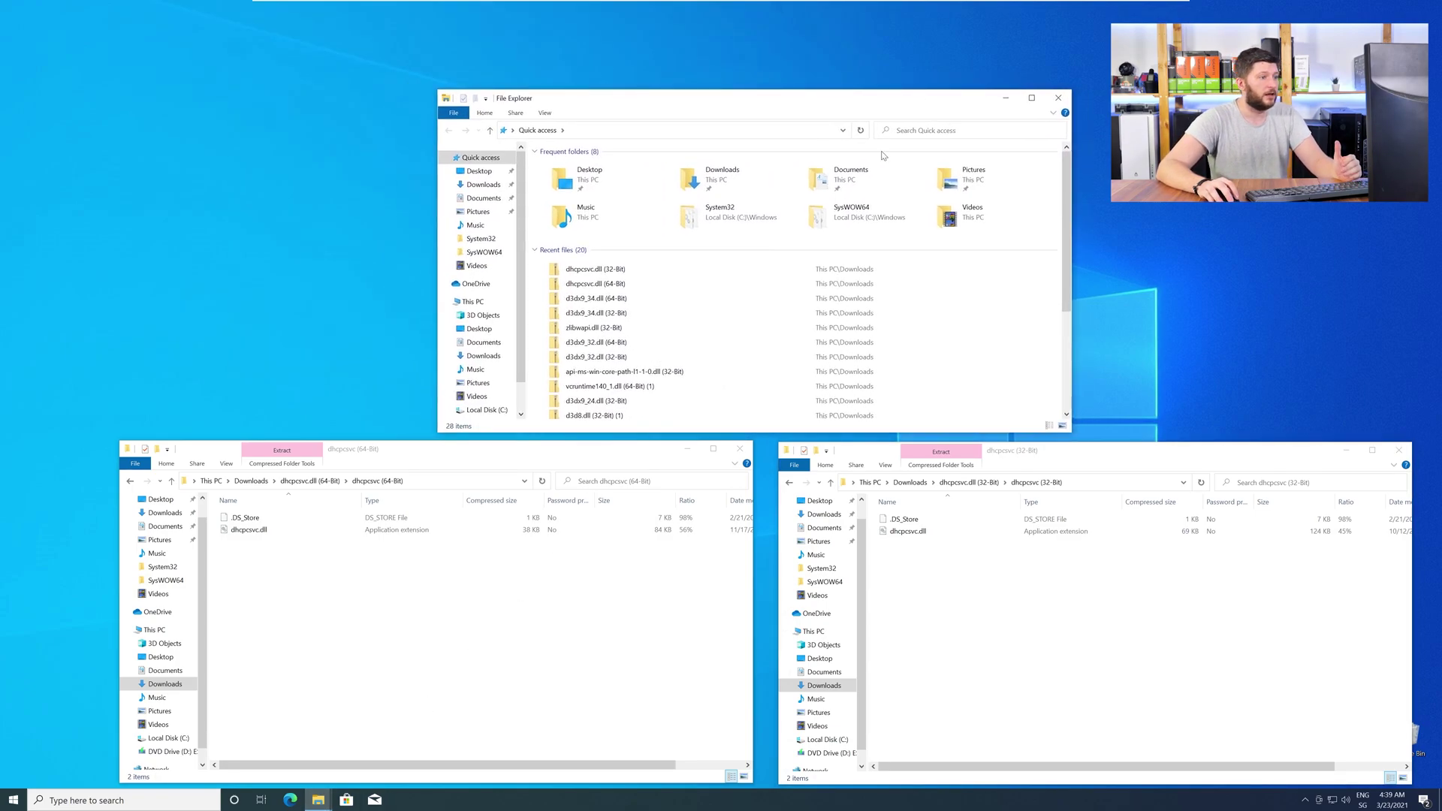
left_click(474, 303)
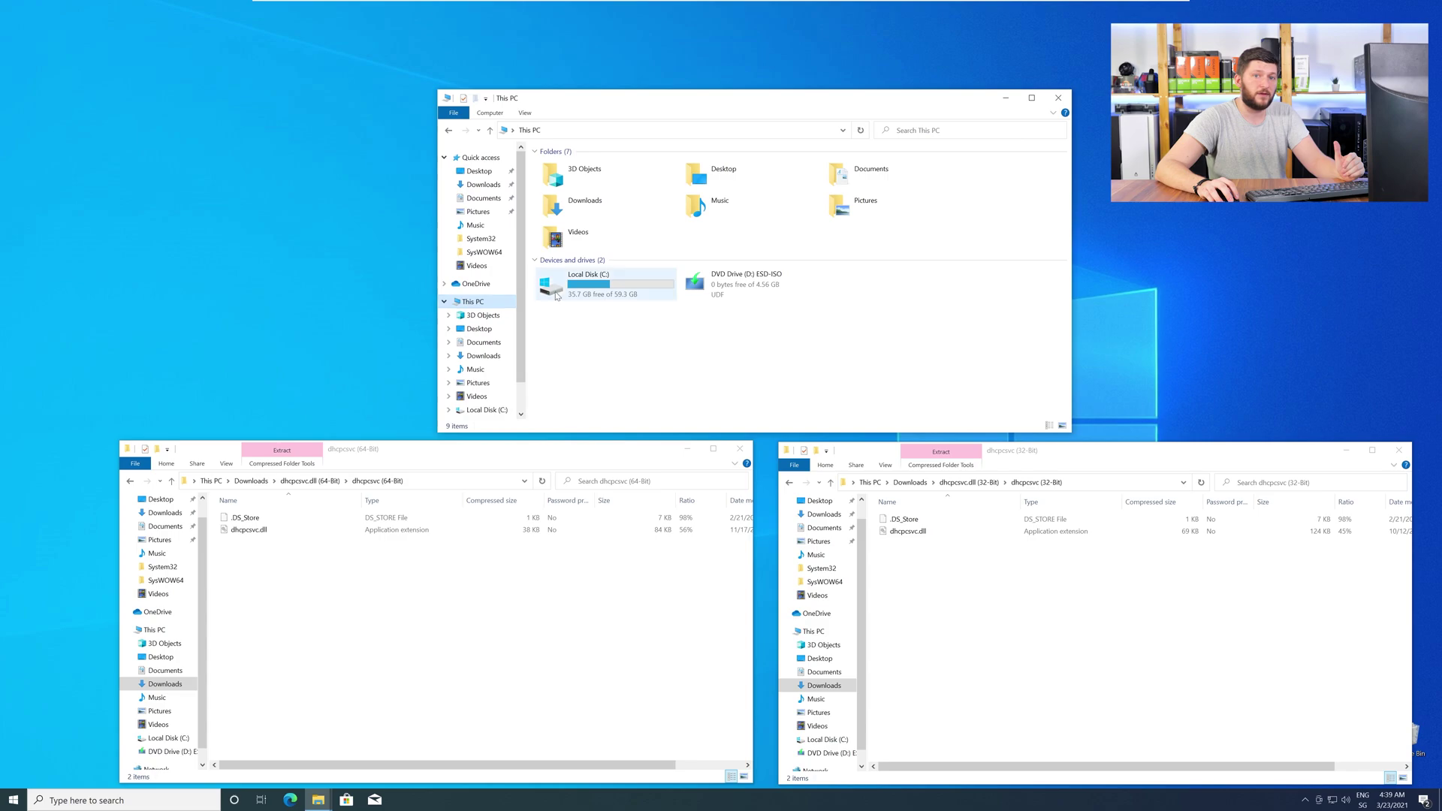
double_click(634, 289)
double_click(564, 216)
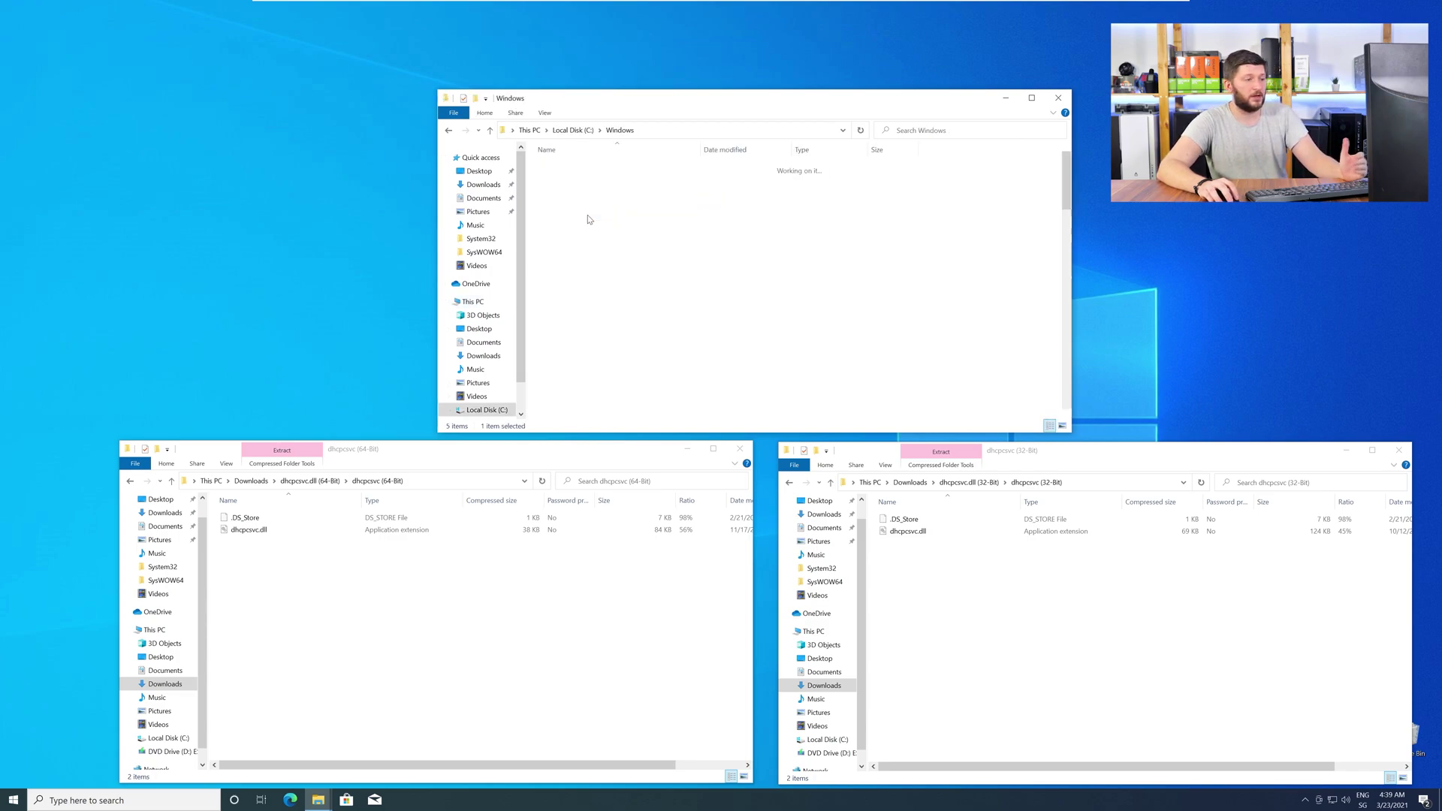
scroll(579, 257, "down", 5)
scroll(580, 255, "down", 4)
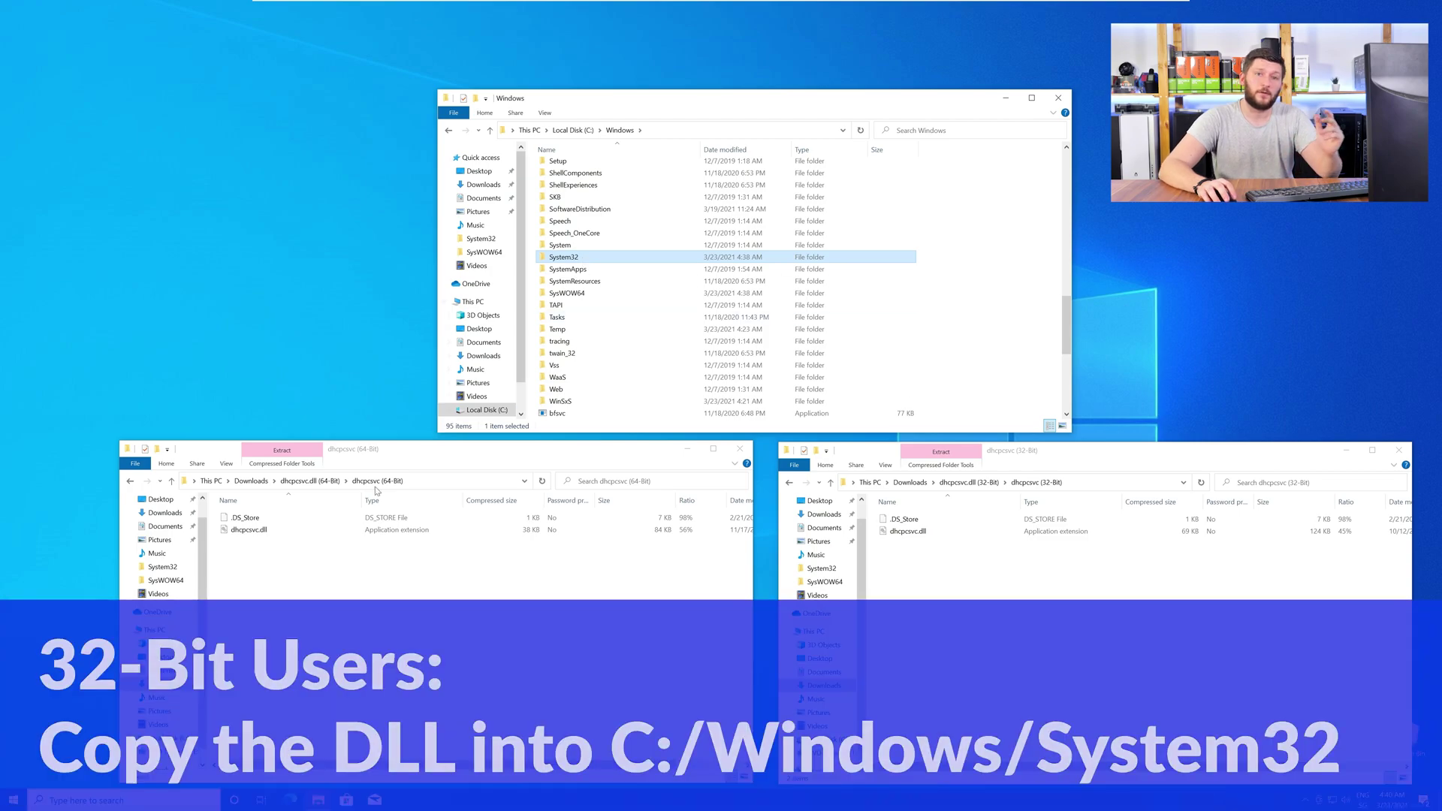
Copy the 64-bit dhcpcsvc.dll into System32 and the 32-bit into SysWOW64, replacing existing files
left_click_drag(249, 530, 564, 257)
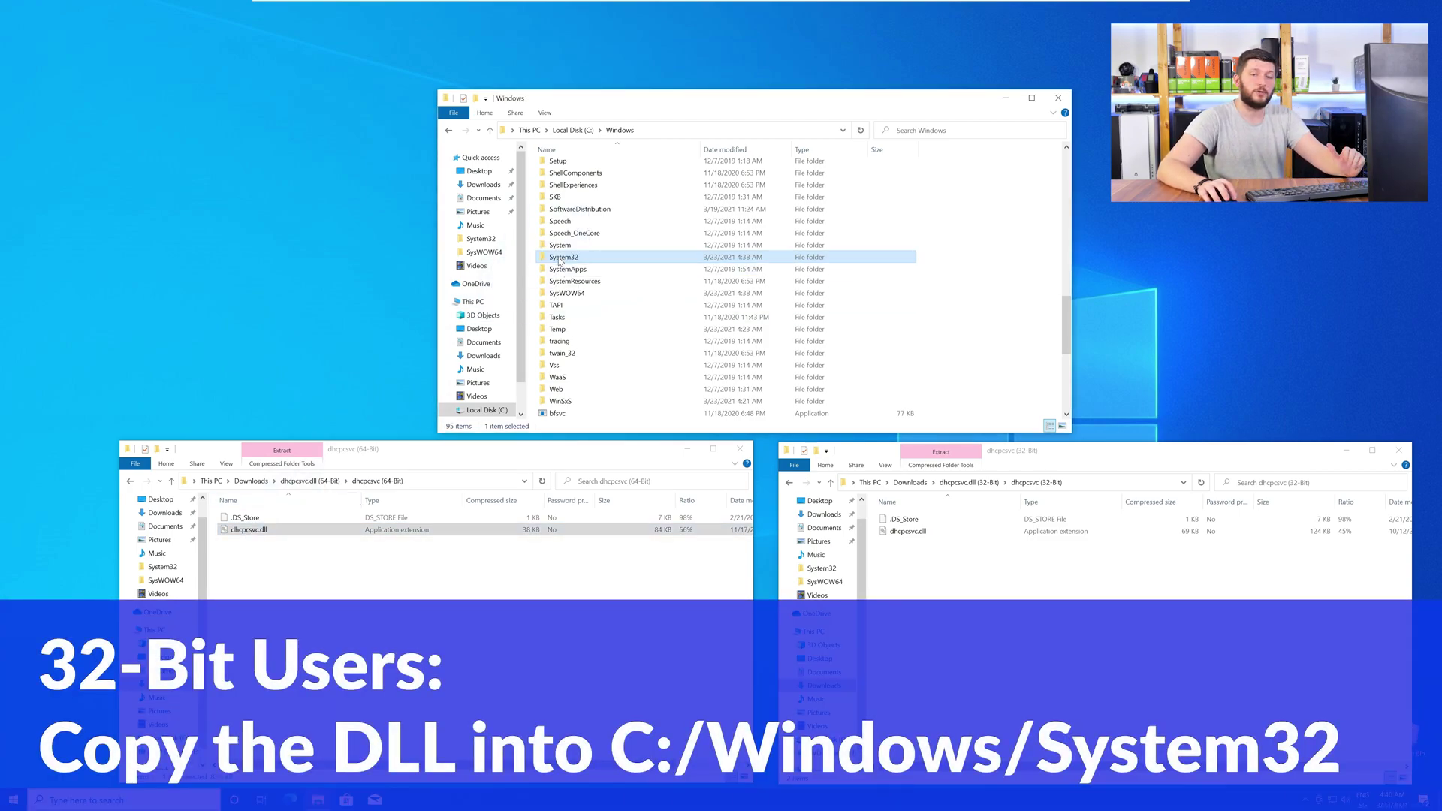
left_click(699, 361)
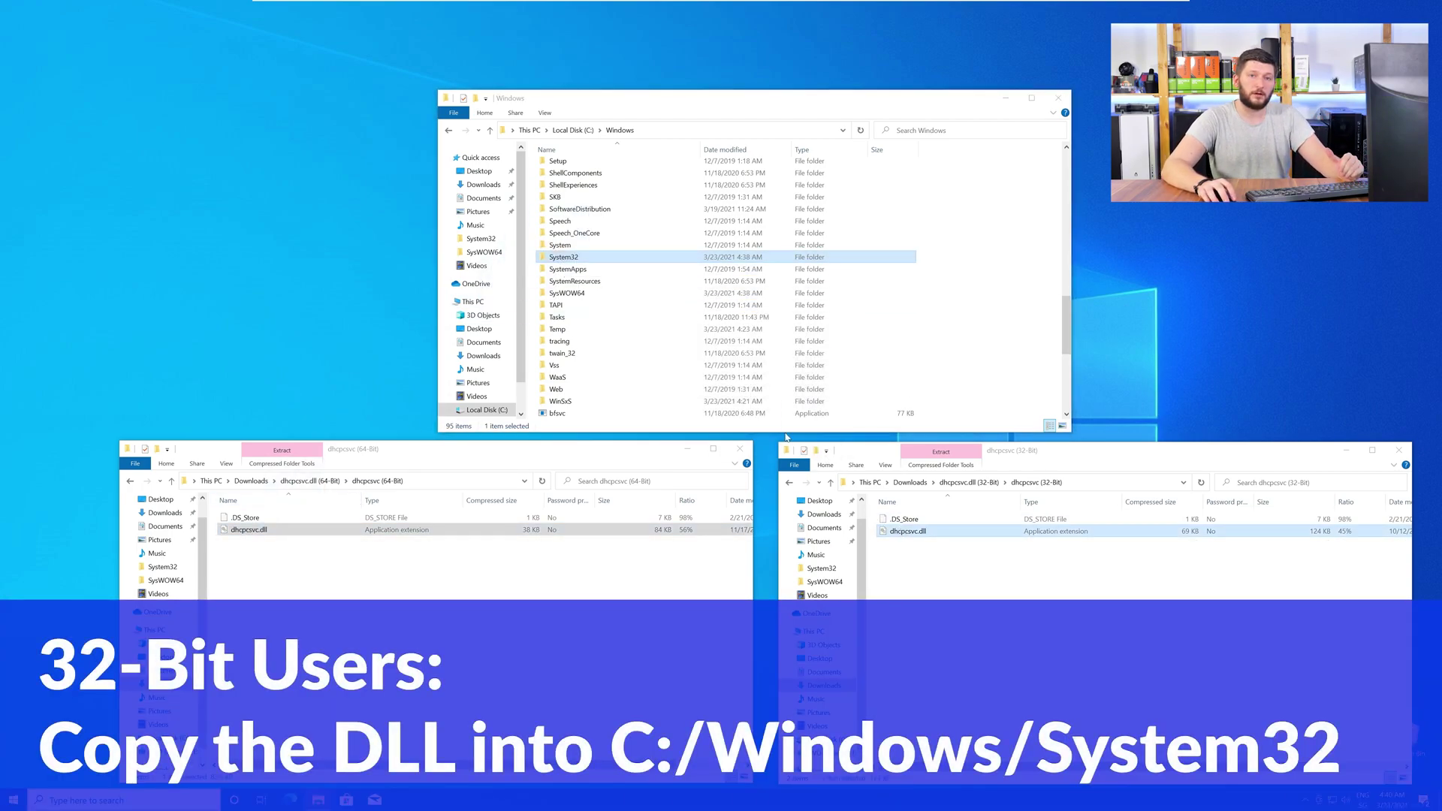
left_click_drag(907, 531, 580, 298)
left_click(693, 361)
Close the Windows folder window and both archive windows
left_click(1056, 100)
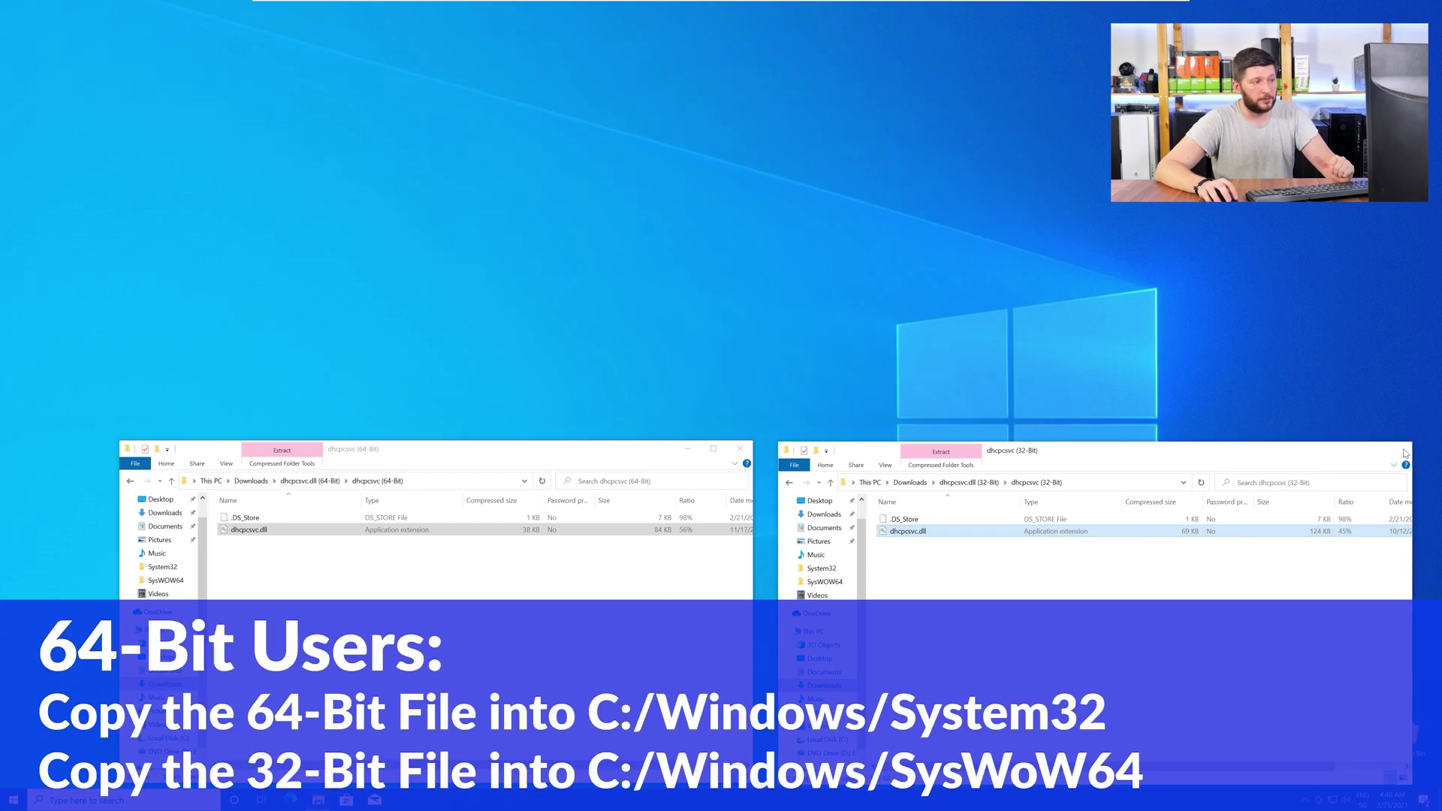
left_click(1404, 451)
left_click(743, 450)
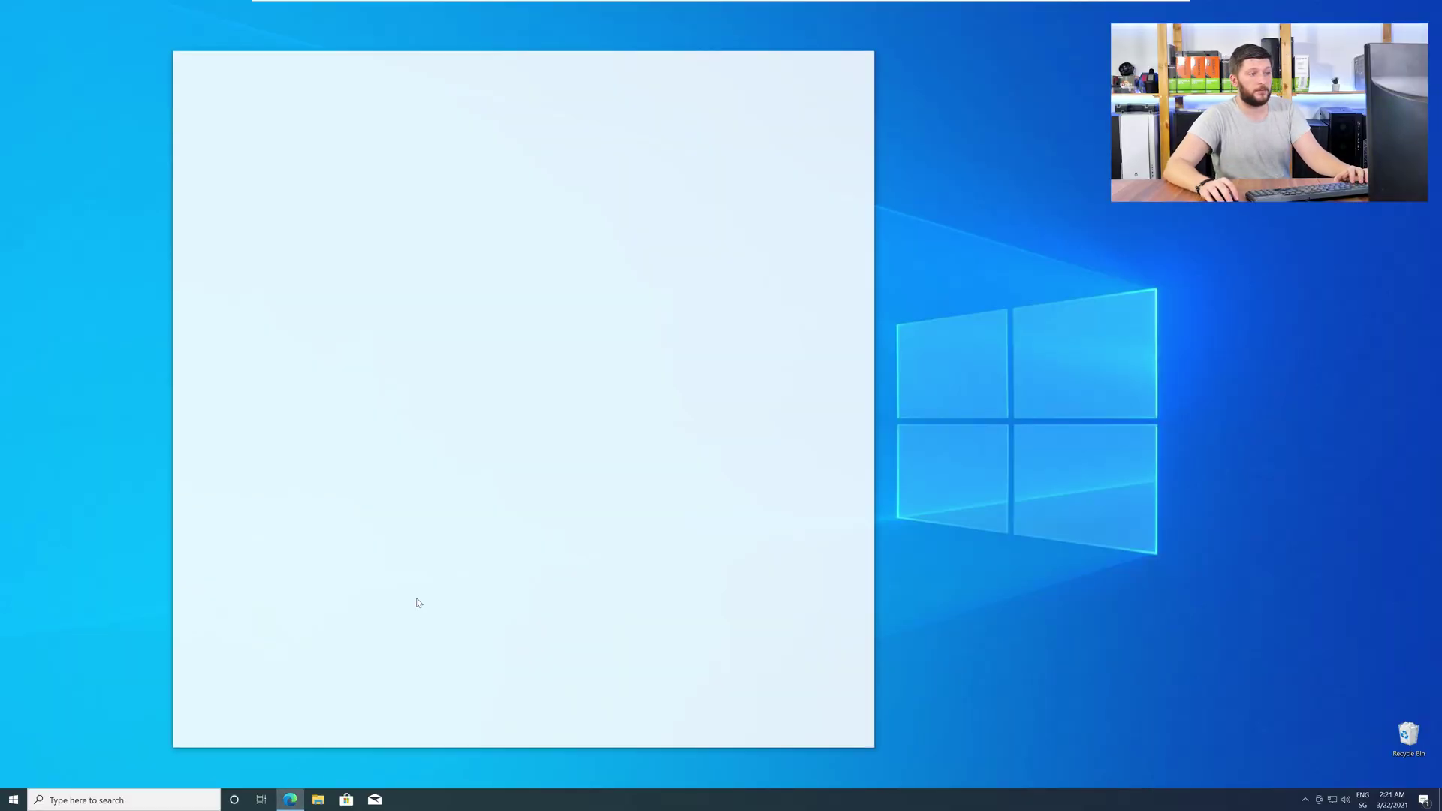
type("https://www.sts-tutorial.com/download/credistributable2019")
Load the Visual C++ redistributable download page and run the downloaded vc_redist.x64.exe
key("Return")
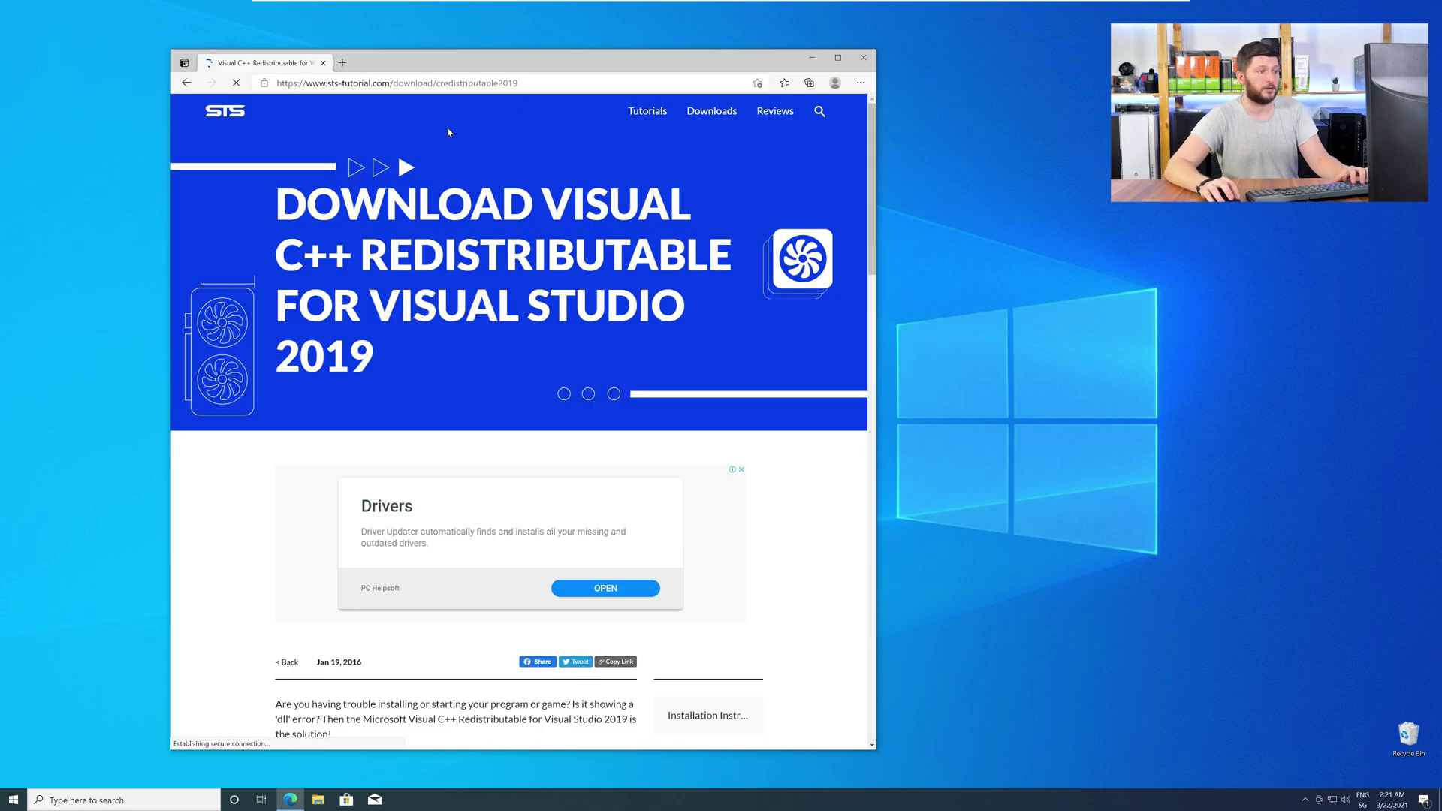
scroll(233, 389, "down", 3)
scroll(234, 388, "down", 5)
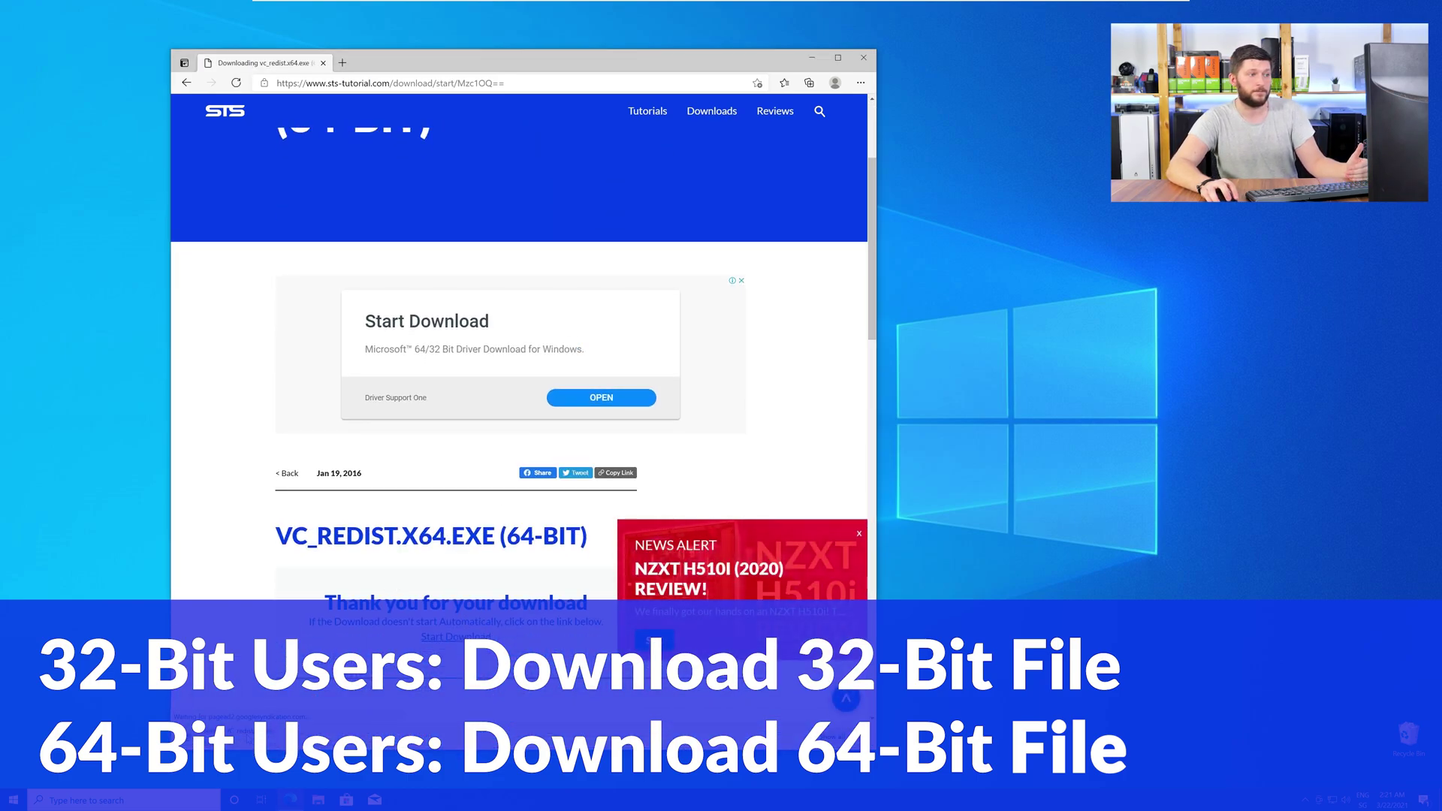
left_click(864, 62)
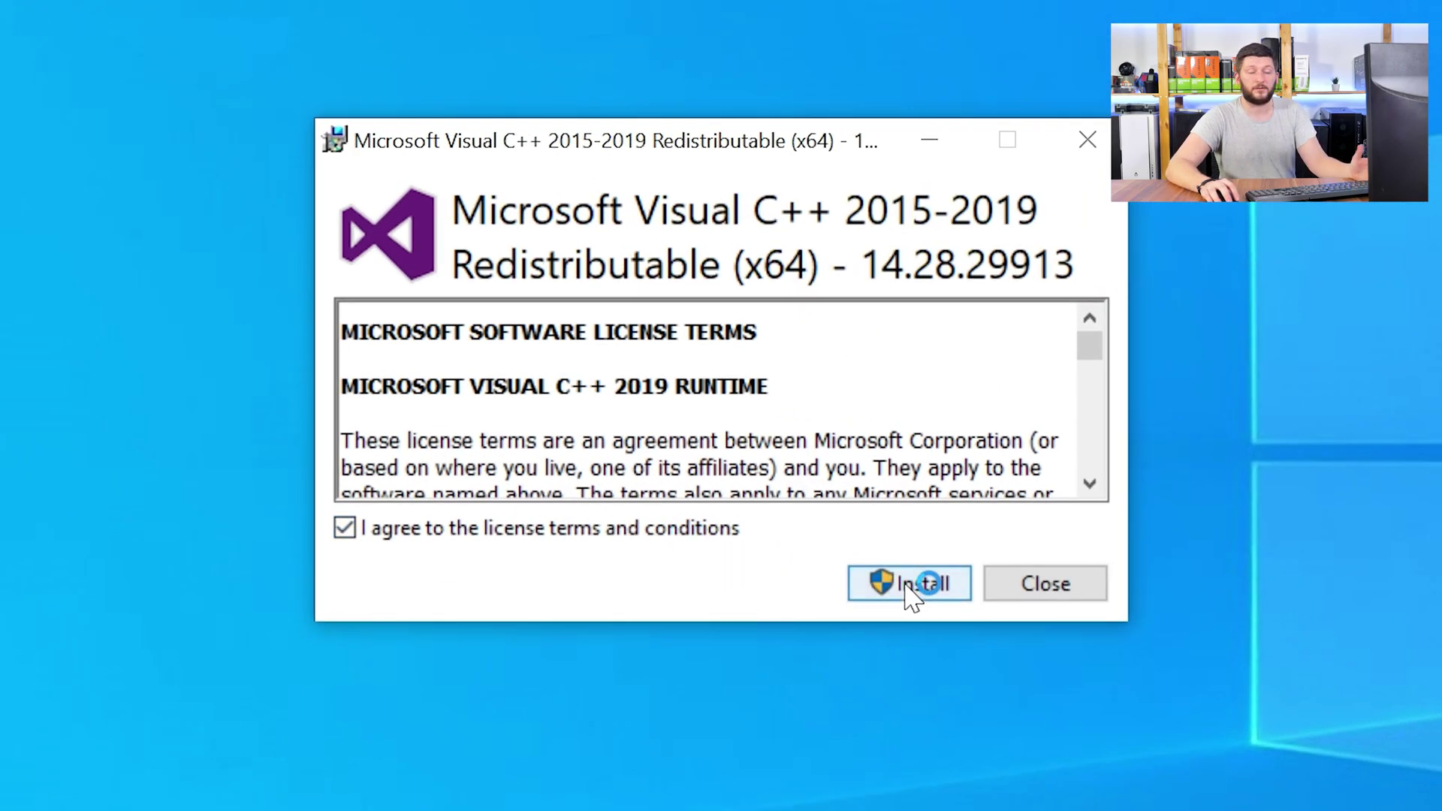
Accept the license terms, start the install, and approve the UAC prompt
left_click(911, 591)
left_click(644, 620)
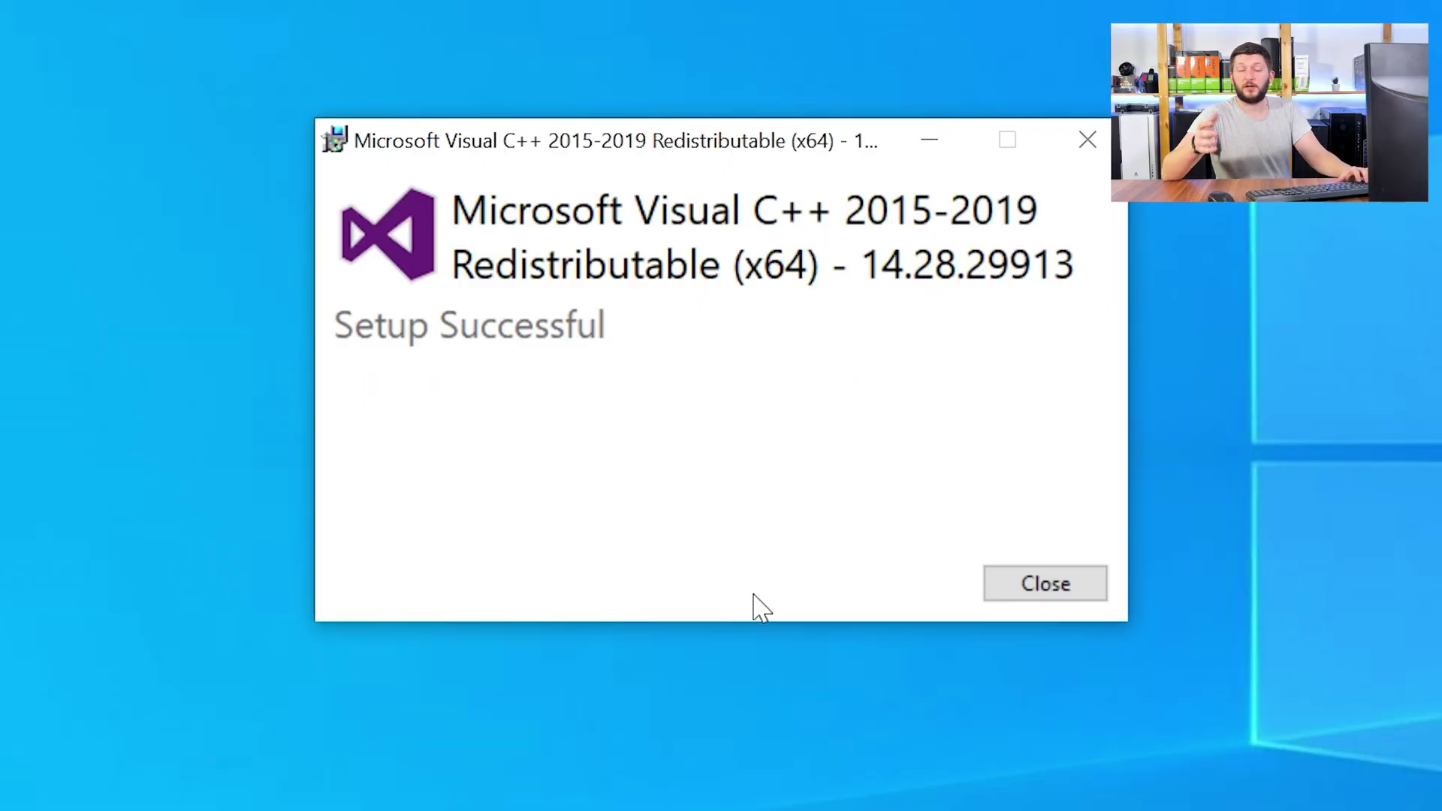
Close the Setup Successful dialog of the Visual C++ installer
left_click(1054, 589)
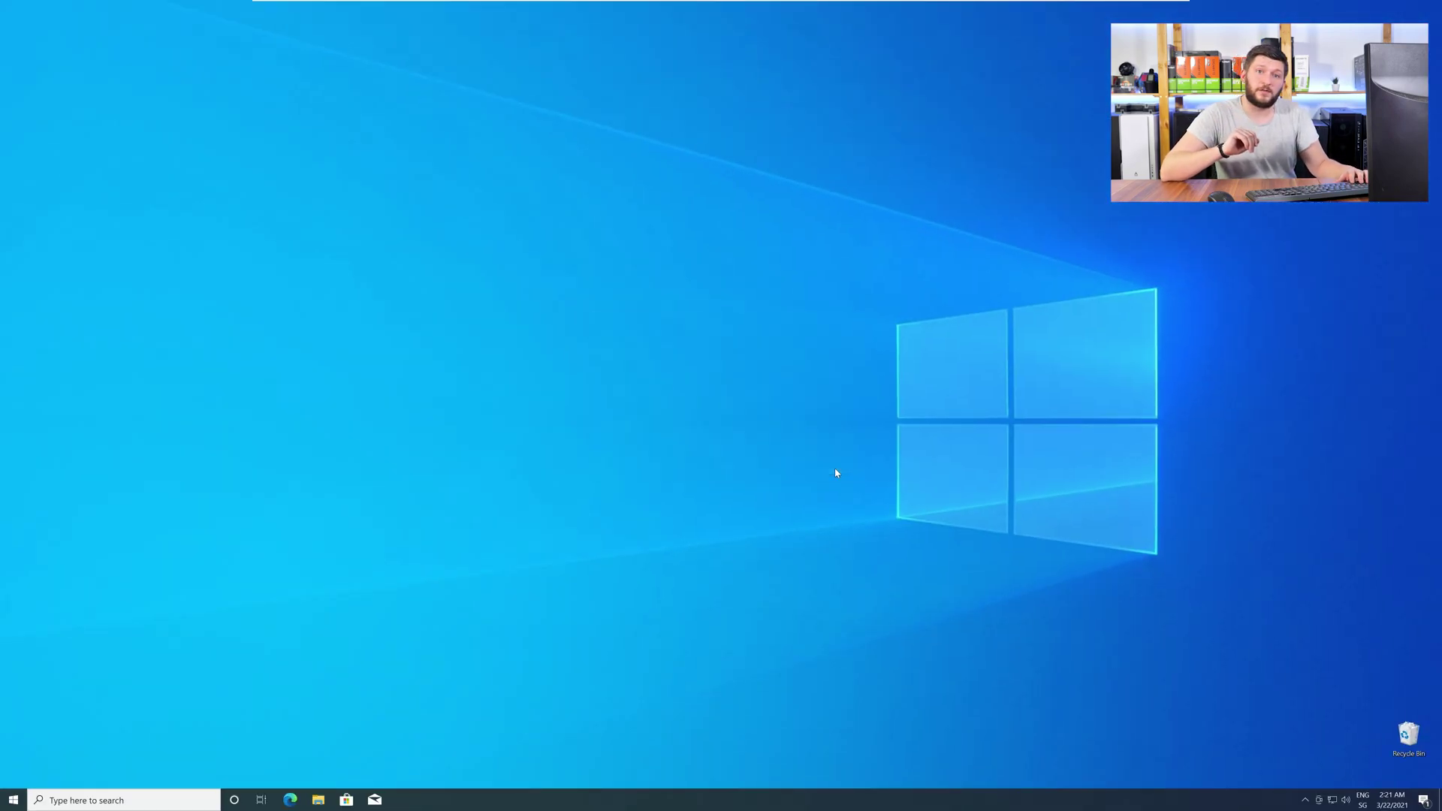